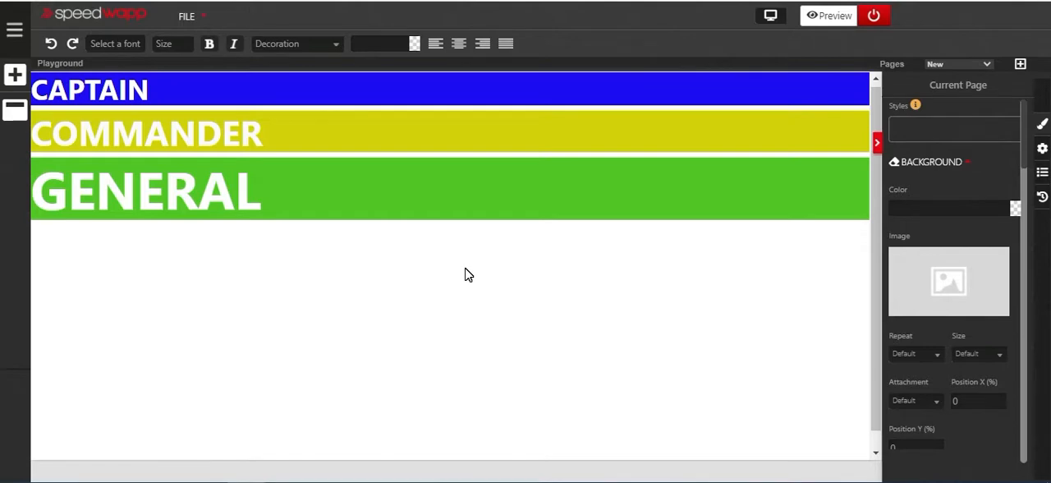
- Switch the section containing the three headings to a flex layout so they sit side by side
left_click(465, 274)
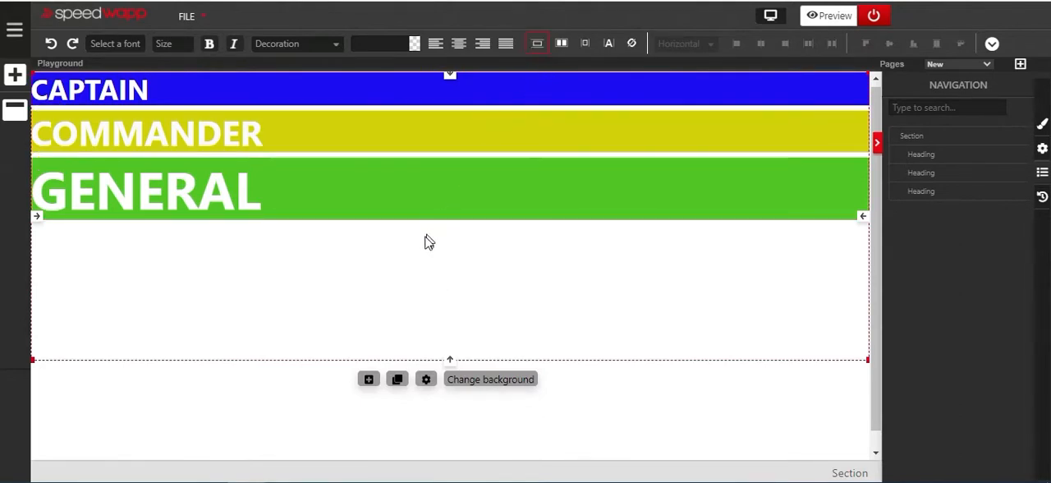
left_click(561, 43)
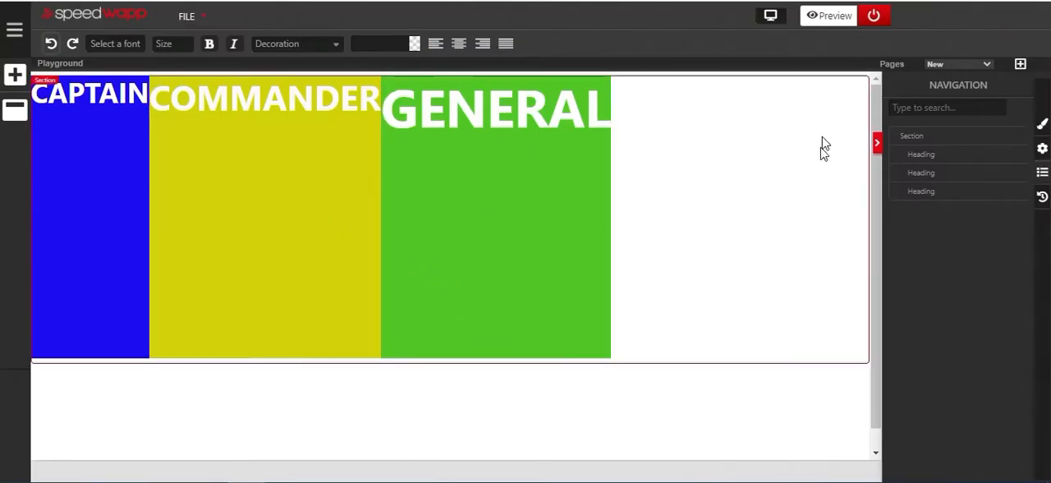
- Try the flex-start, center, flex-end, space-around and space-between justification options on the section, ending with its headings centered horizontally
left_click(833, 85)
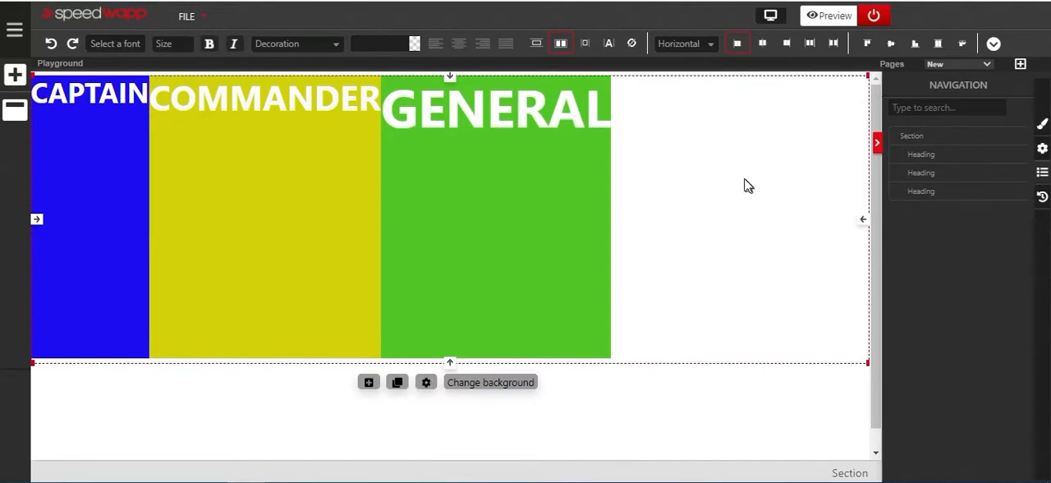
left_click(740, 46)
left_click(760, 45)
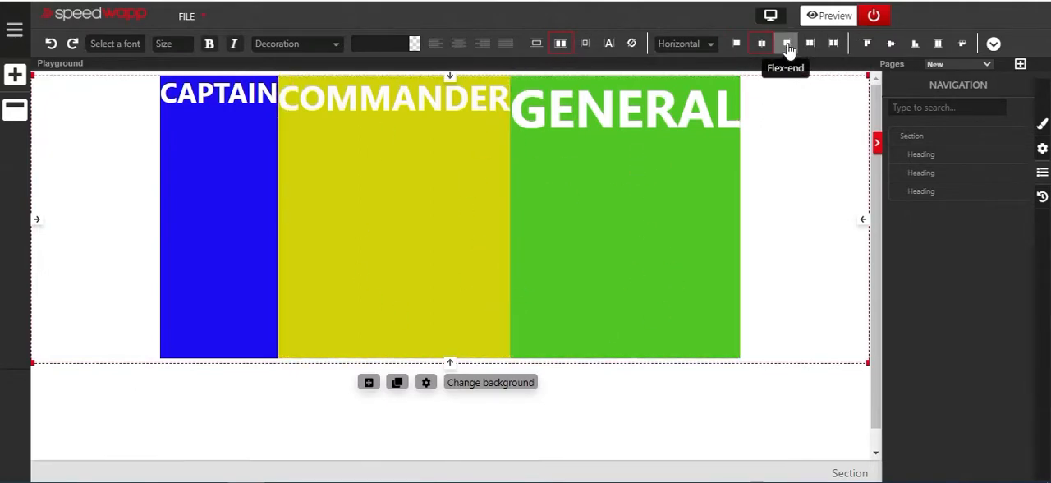
left_click(787, 46)
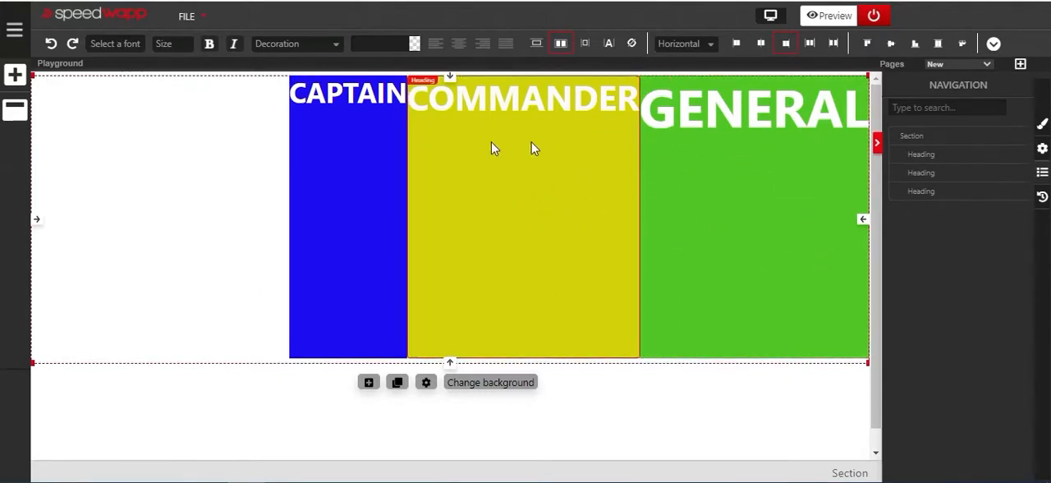
left_click(813, 45)
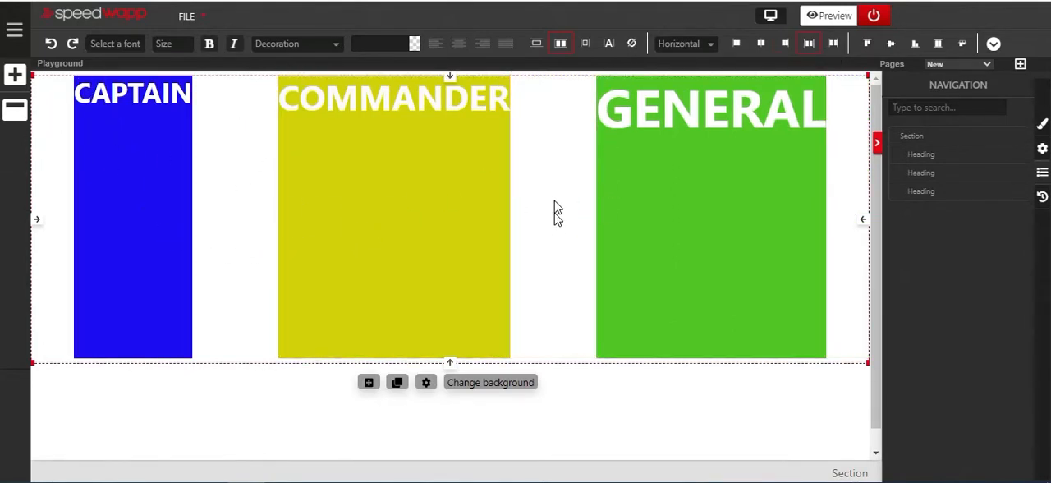
left_click(832, 47)
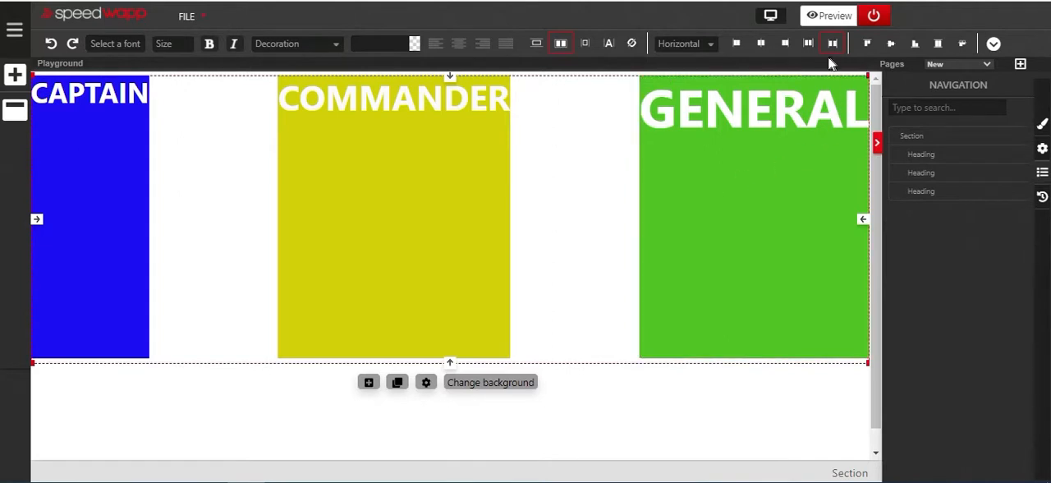
left_click(763, 46)
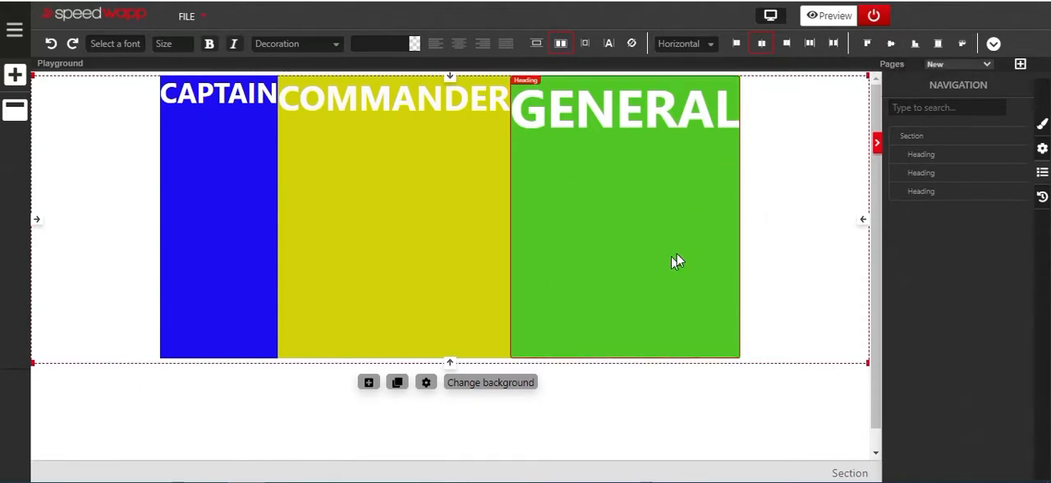
- Try the flex-start, center, flex-end and stretch vertical item alignments on the section, ending with Baseline
left_click(867, 45)
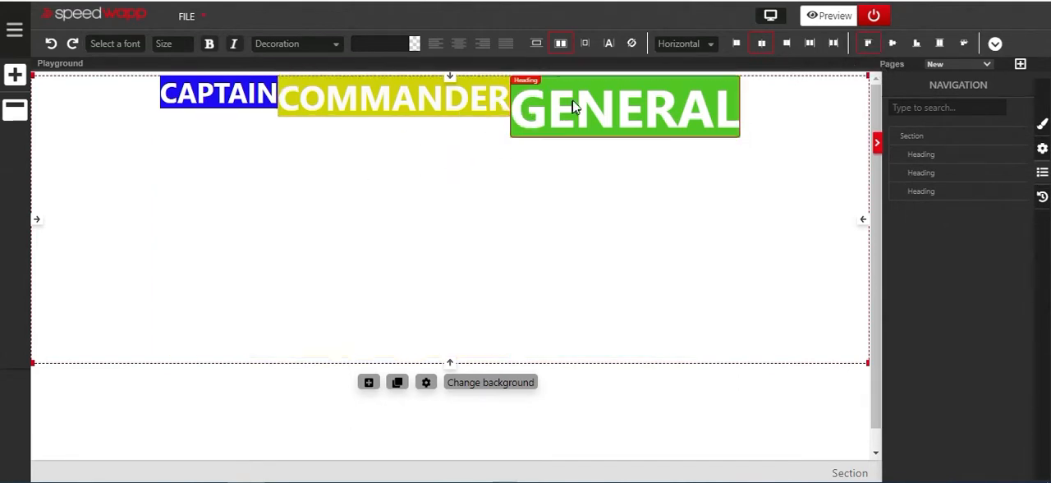
left_click(889, 44)
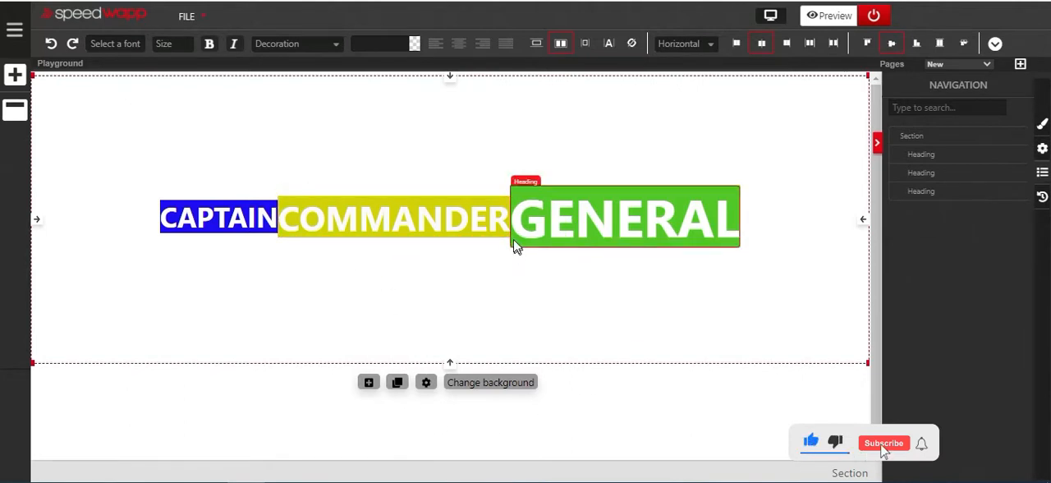
left_click(918, 49)
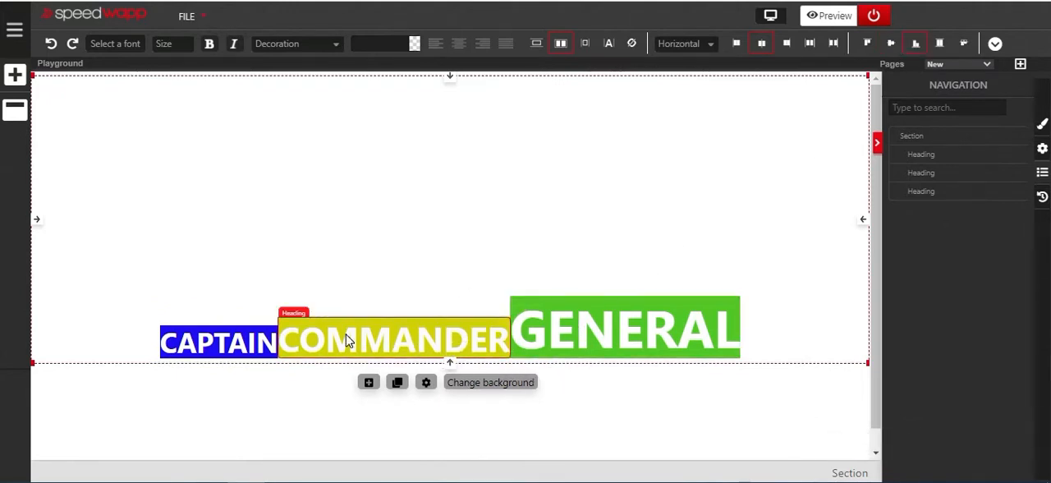
left_click(941, 51)
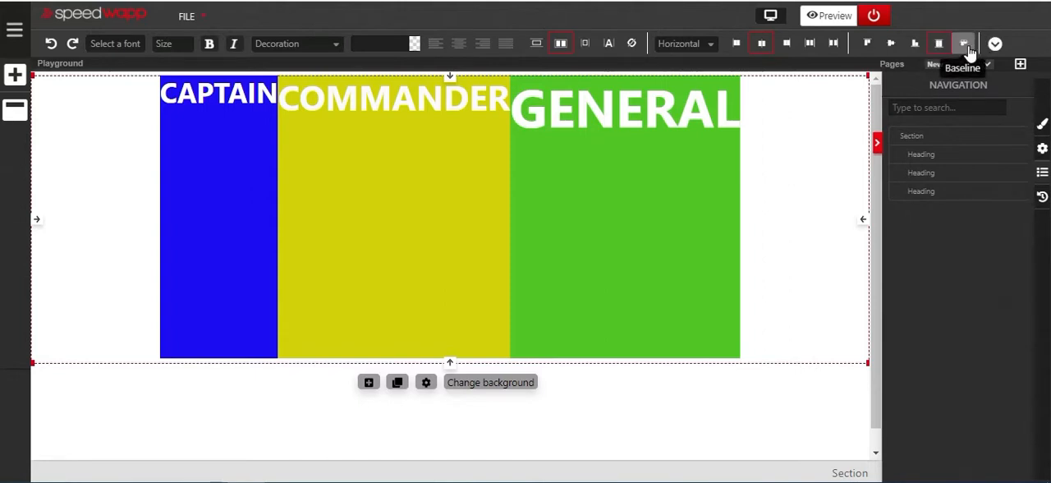
left_click(962, 49)
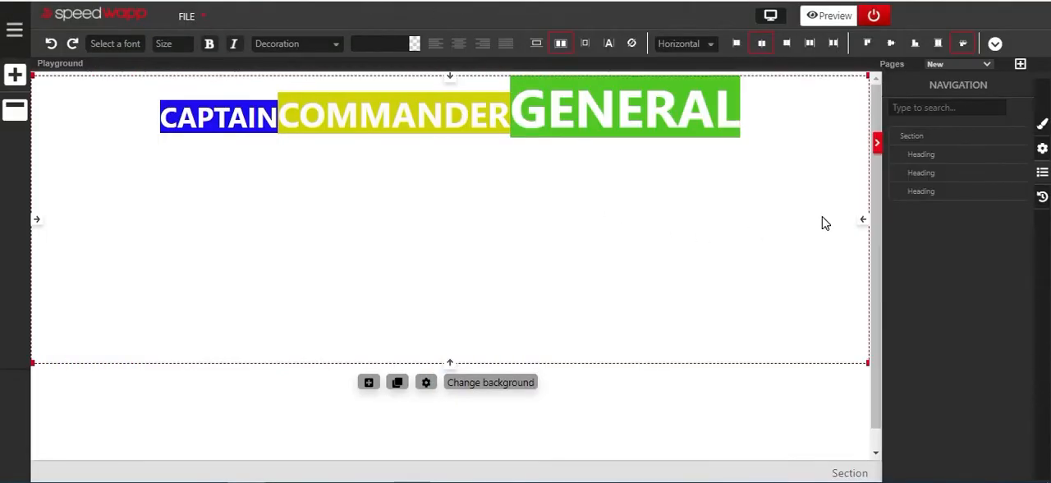
left_click(996, 45)
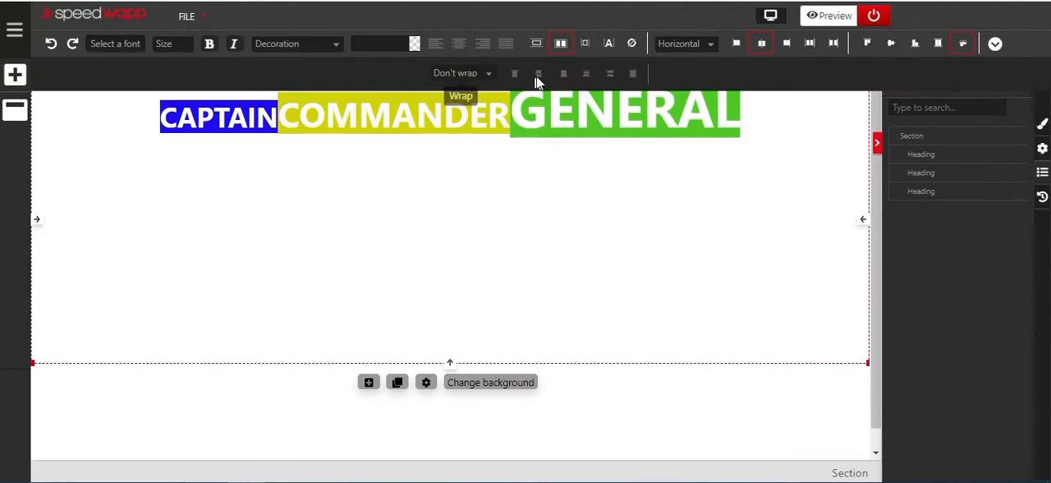
left_click(993, 45)
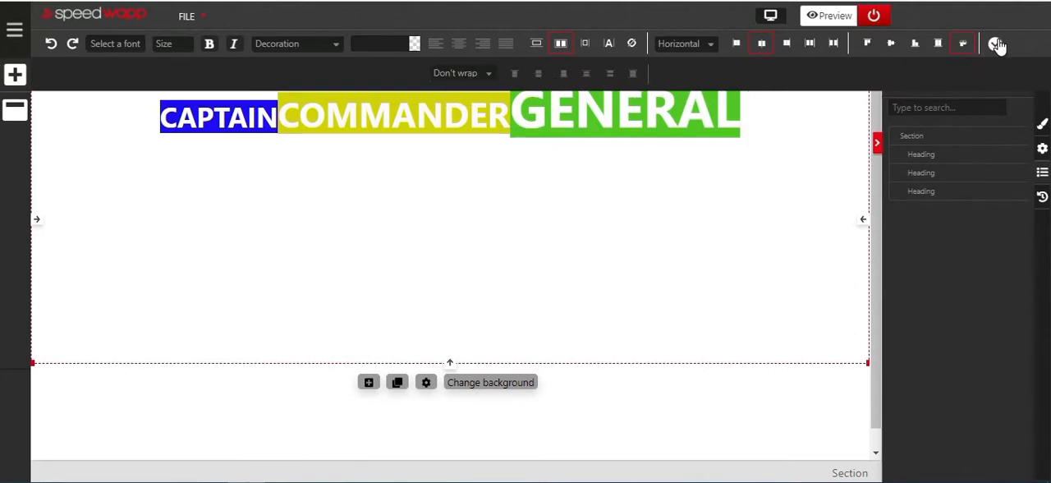
- Add three copies of the GENERAL heading to the section's row
left_click(669, 120)
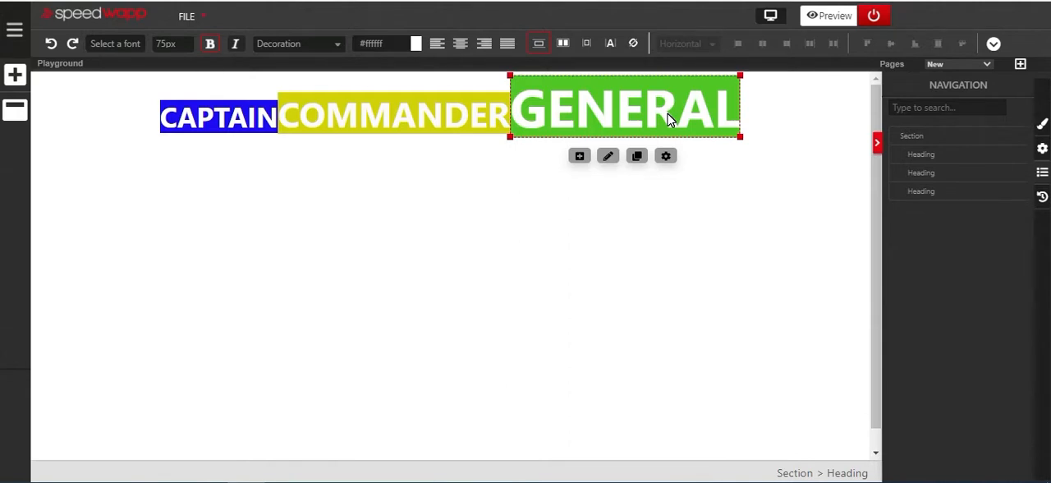
key("ctrl+v")
key("ctrl+v")
key("ctrl+v")
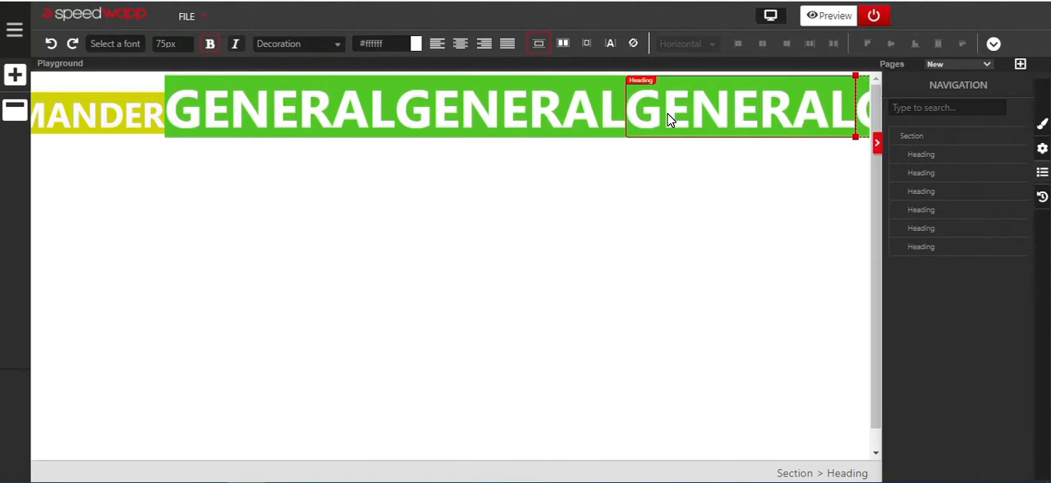
left_click(541, 317)
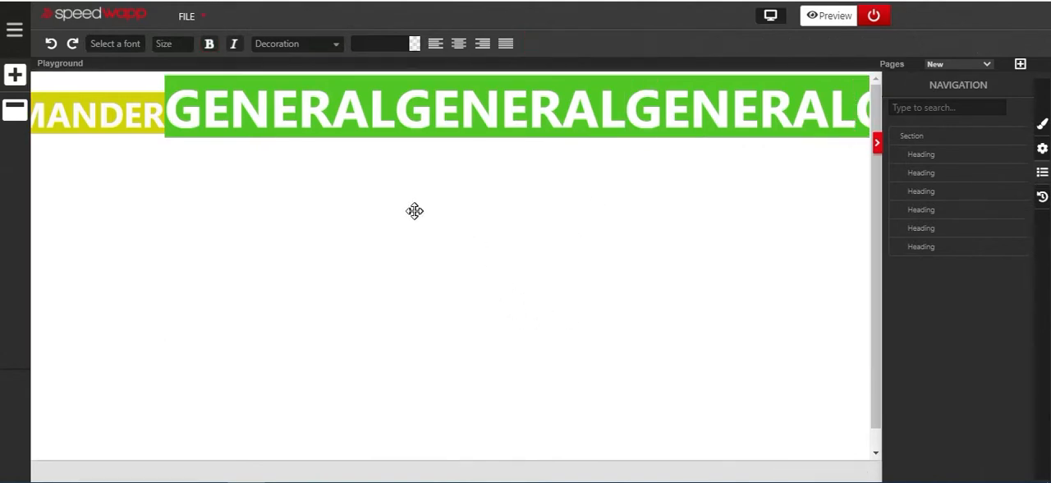
left_click(804, 131)
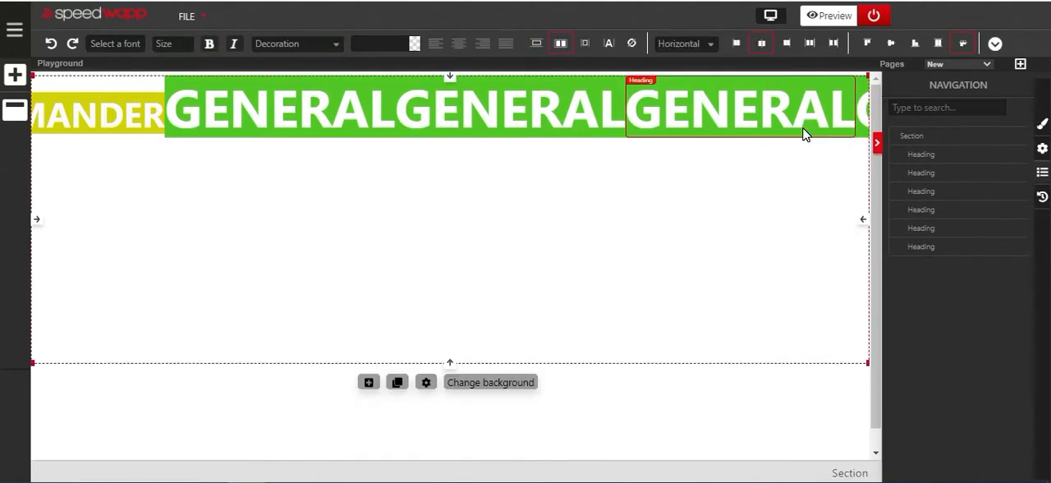
- Set the section's wrapping option to Wrap so the overflowing headings break onto a second line
left_click(267, 307)
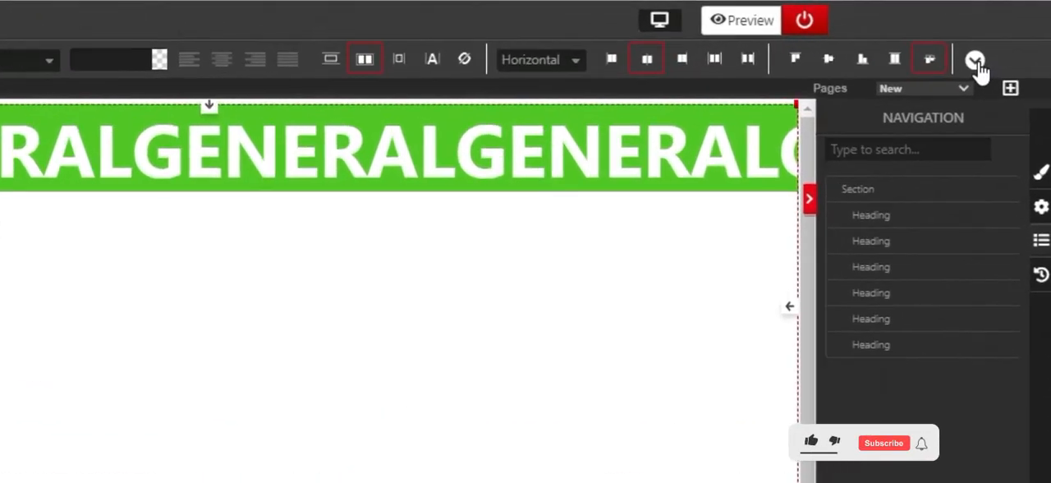
left_click(975, 63)
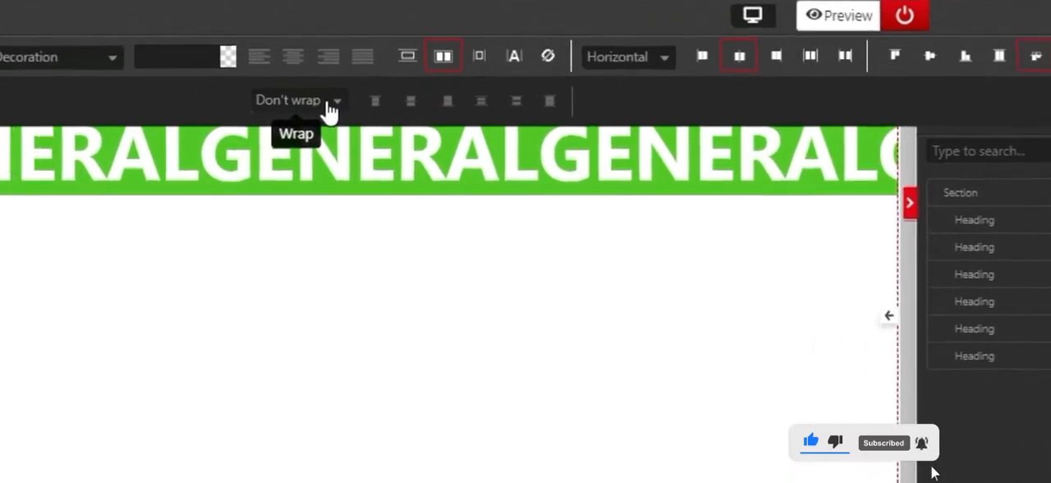
left_click(329, 109)
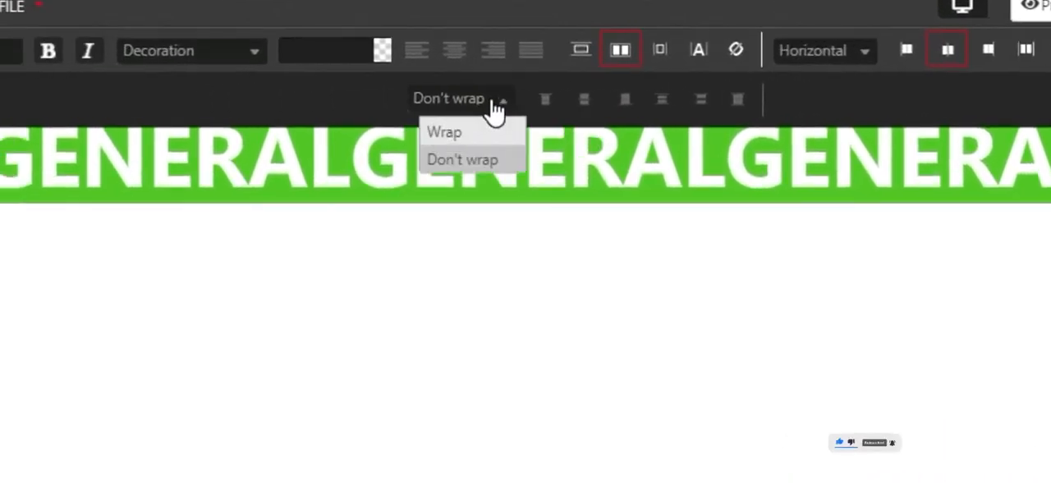
left_click(444, 132)
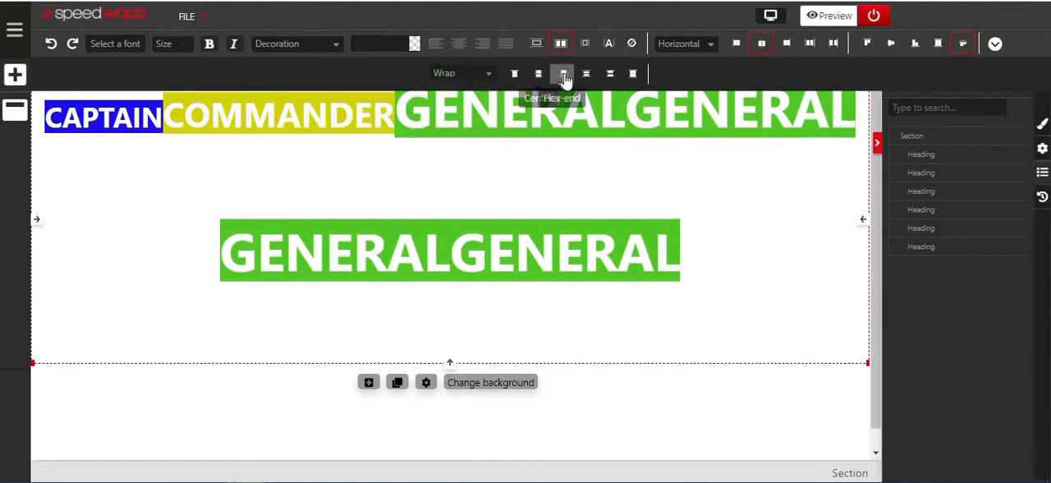
- Try the flex-start, center, flex-end and space-around alignments for the section's wrapped lines, ending with space-between
left_click(516, 76)
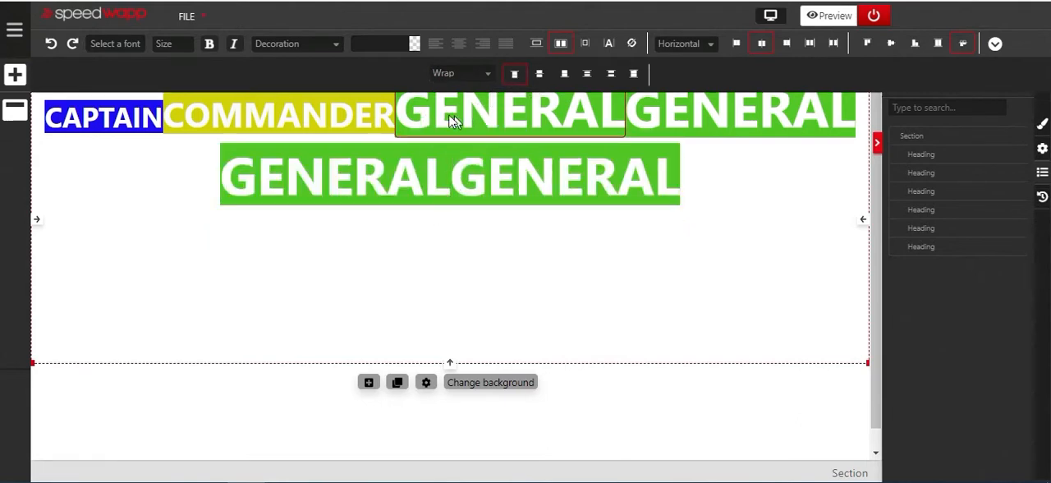
left_click(538, 78)
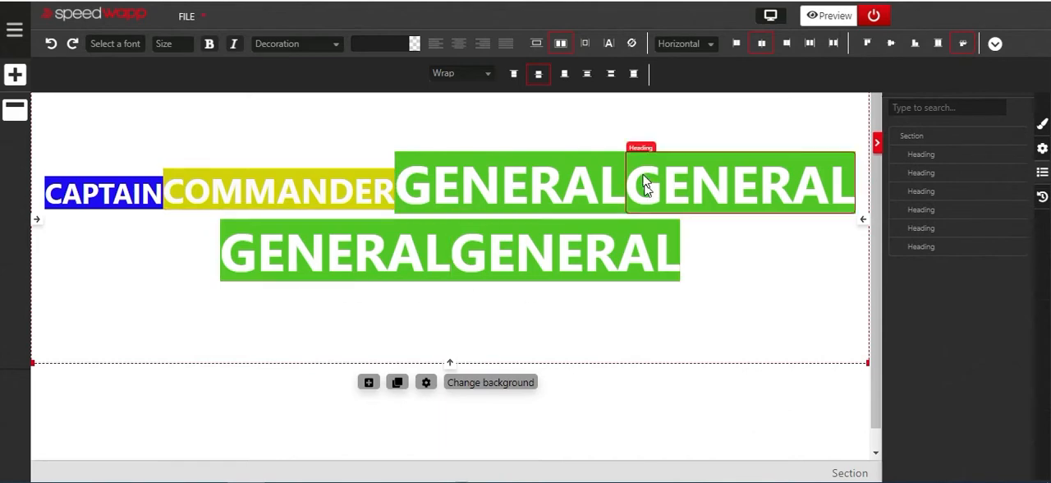
left_click(564, 76)
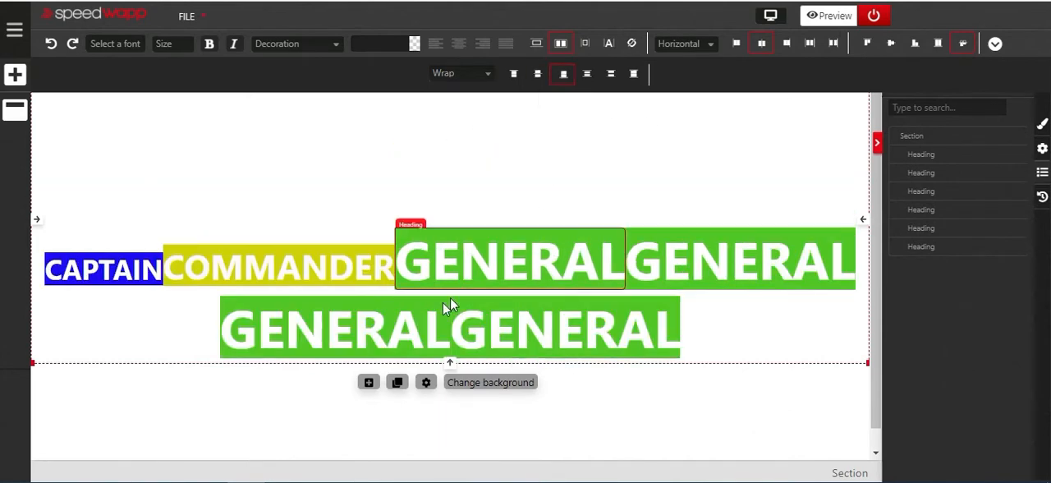
left_click(588, 76)
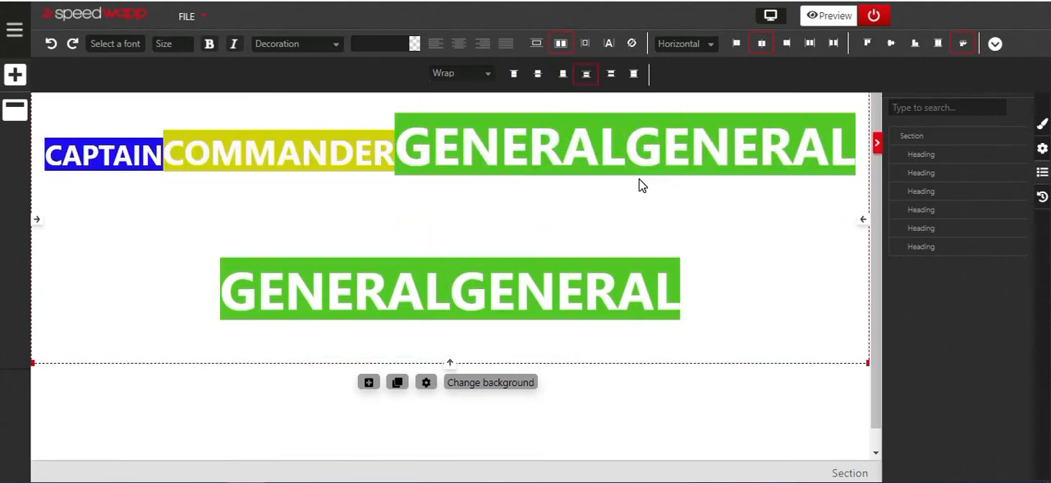
left_click(610, 76)
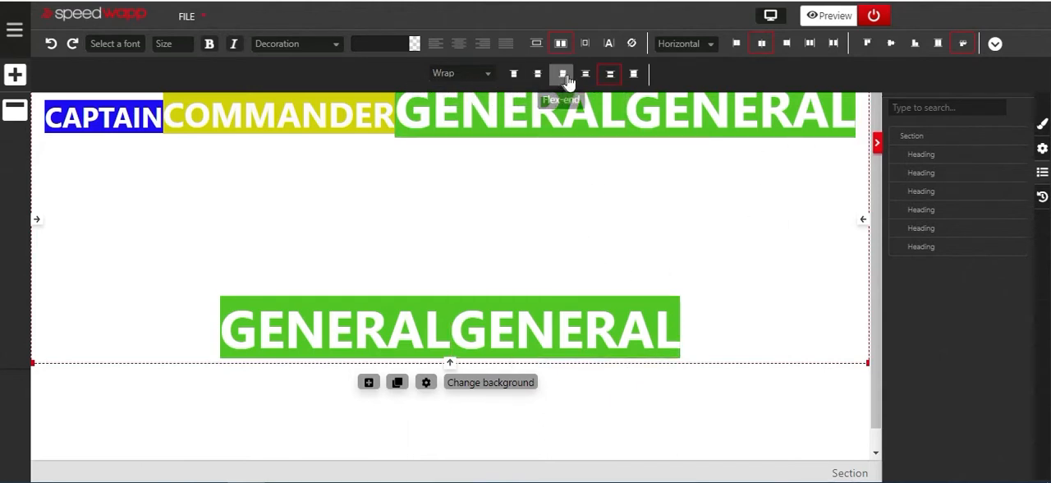
left_click(609, 76)
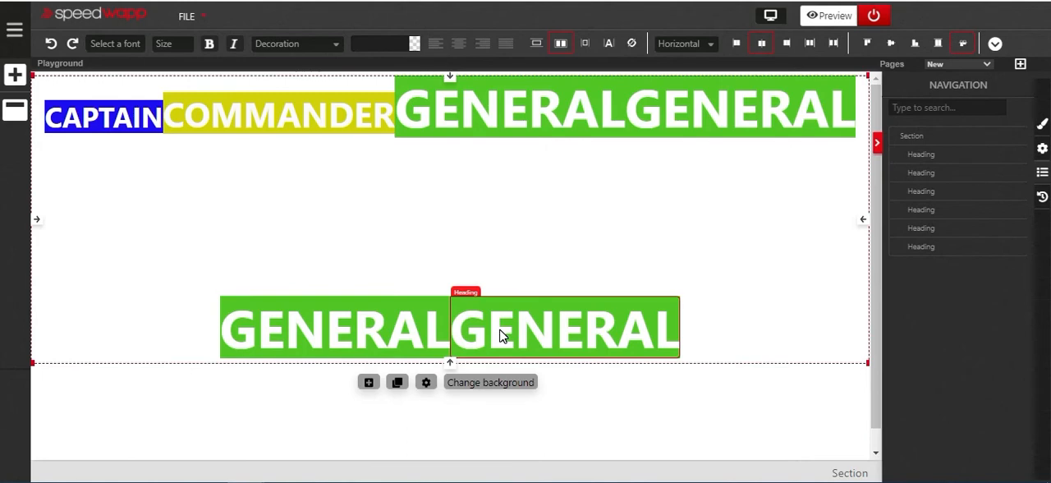
- Delete the three extra GENERAL headings, leaving one each of CAPTAIN, COMMANDER and GENERAL
left_click(398, 334)
key("Delete")
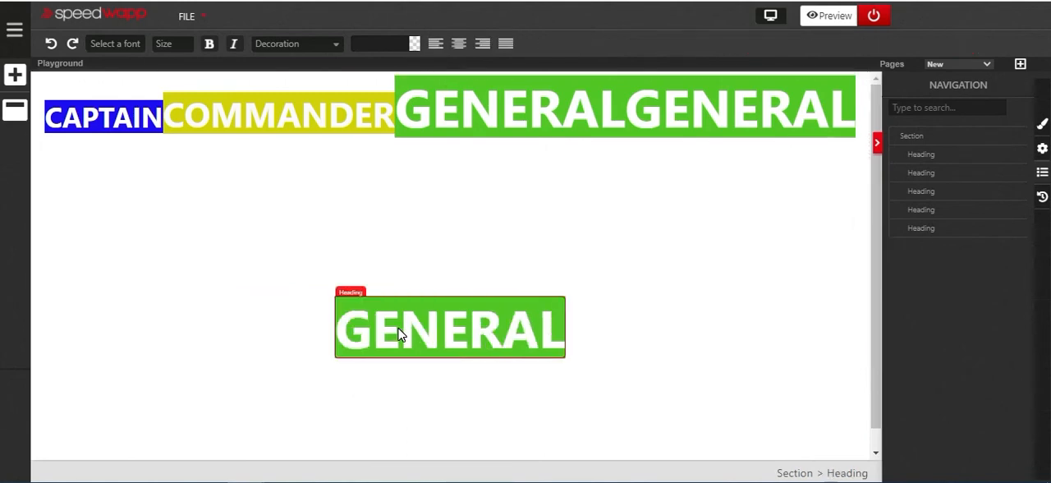
key("Delete")
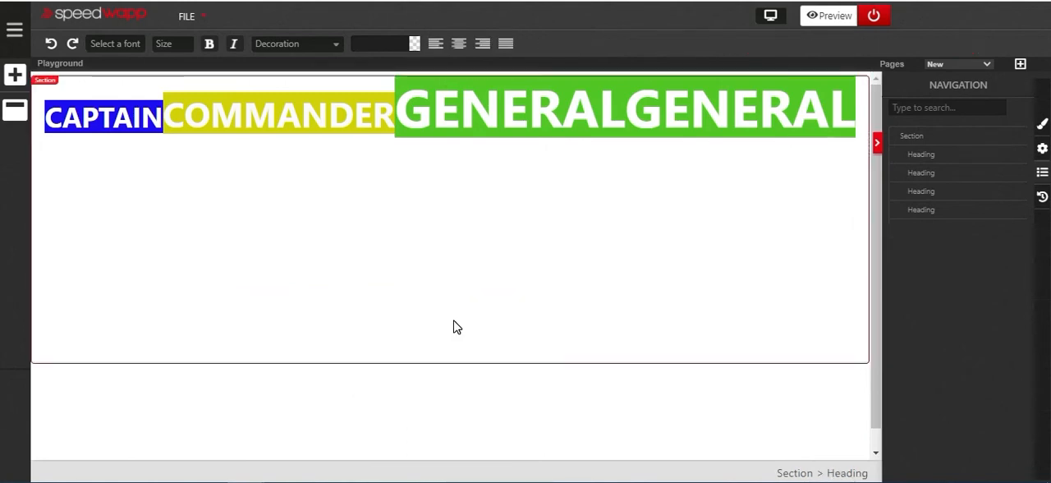
left_click(743, 97)
key("Delete")
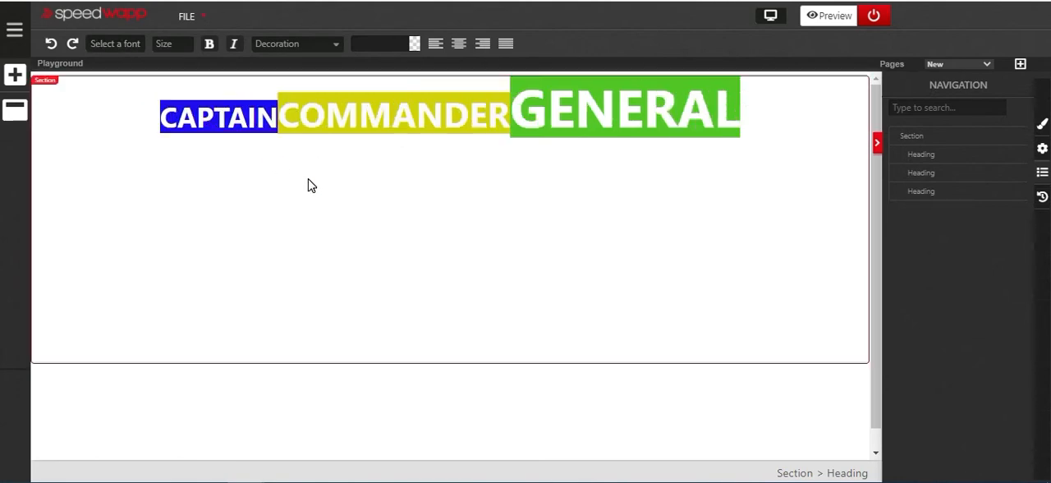
- Try the Vertical and H reverse directions for the section's headings, ending with V reverse
left_click(289, 206)
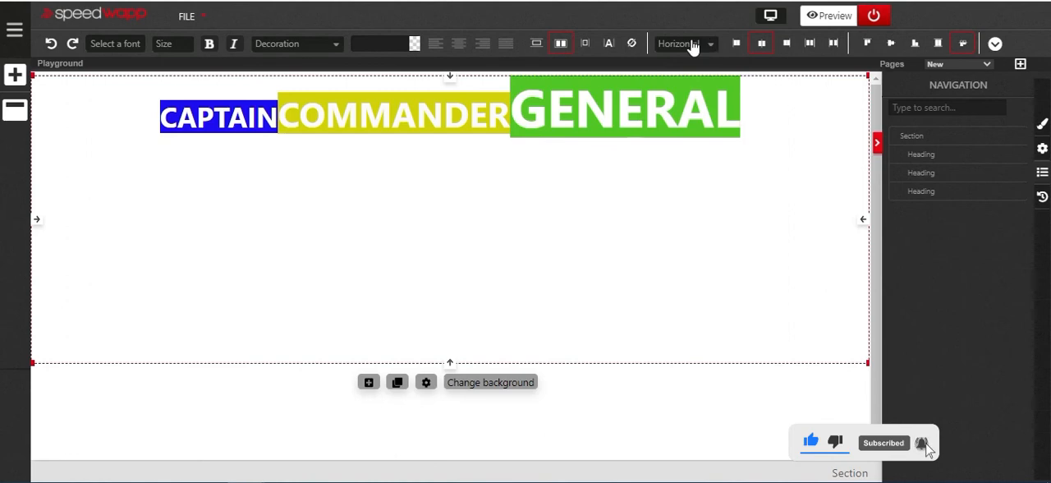
left_click(710, 46)
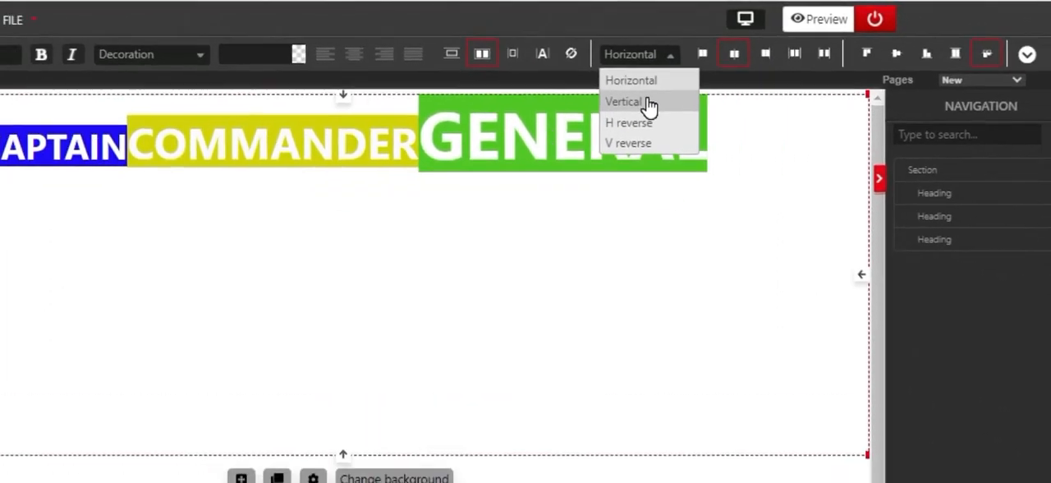
left_click(649, 102)
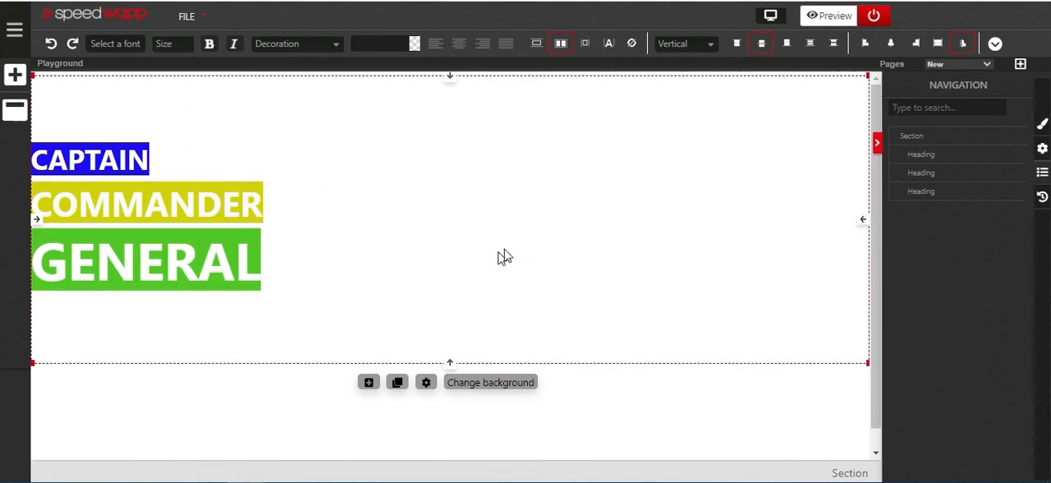
left_click(711, 50)
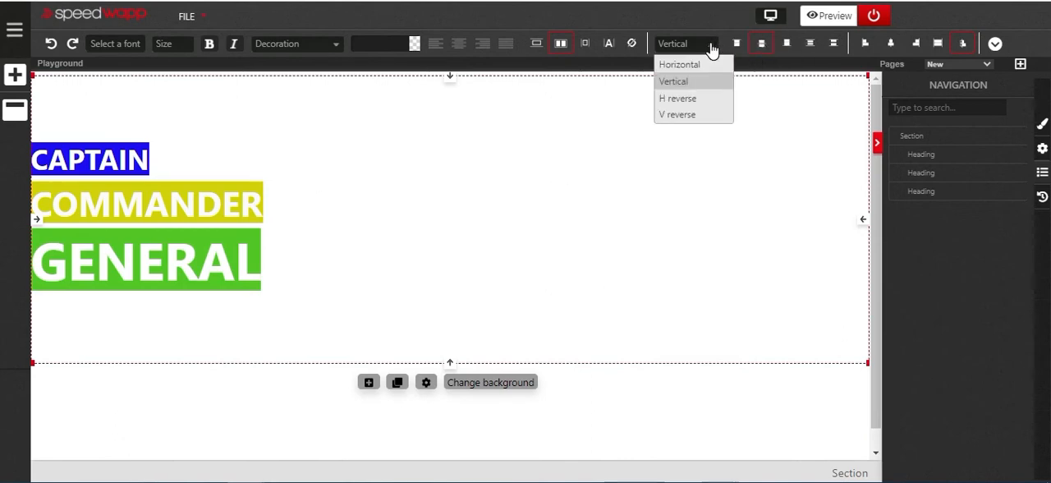
left_click(677, 100)
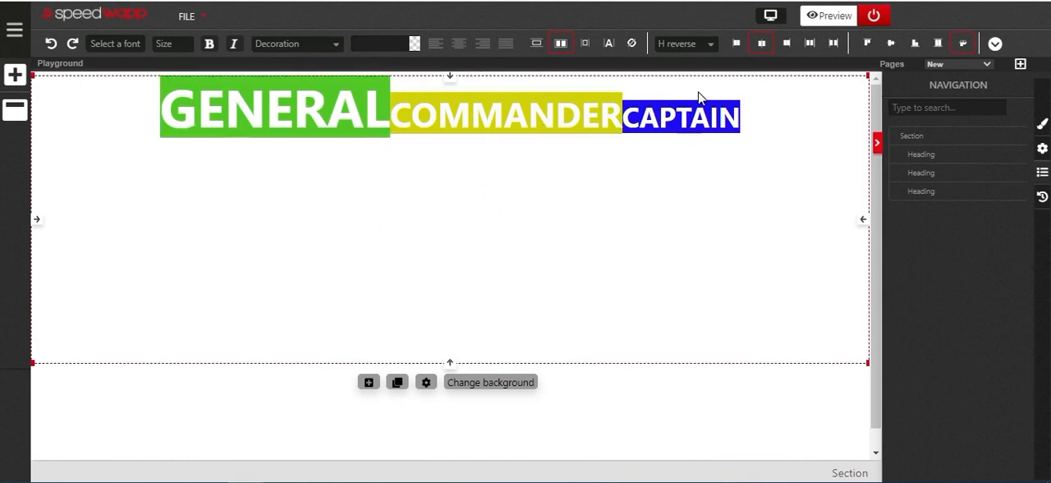
left_click(707, 46)
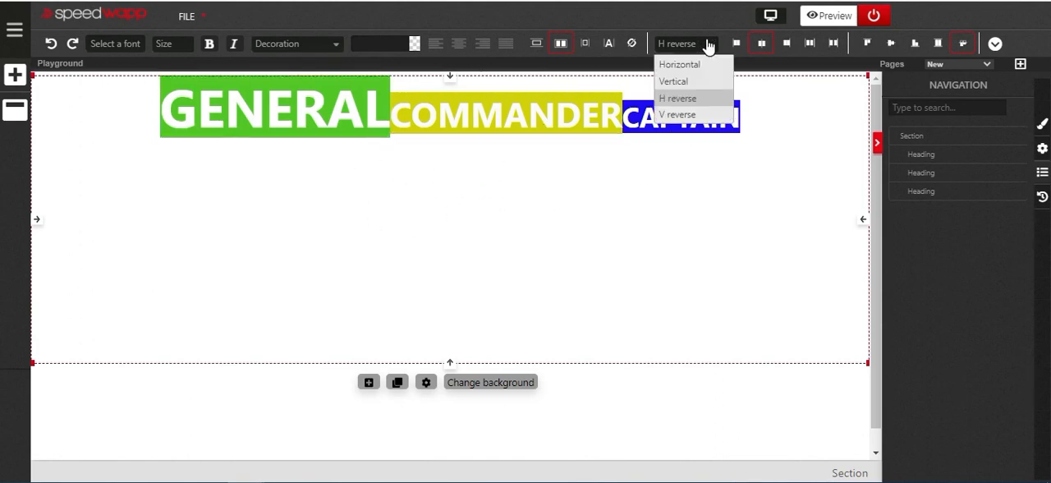
left_click(678, 116)
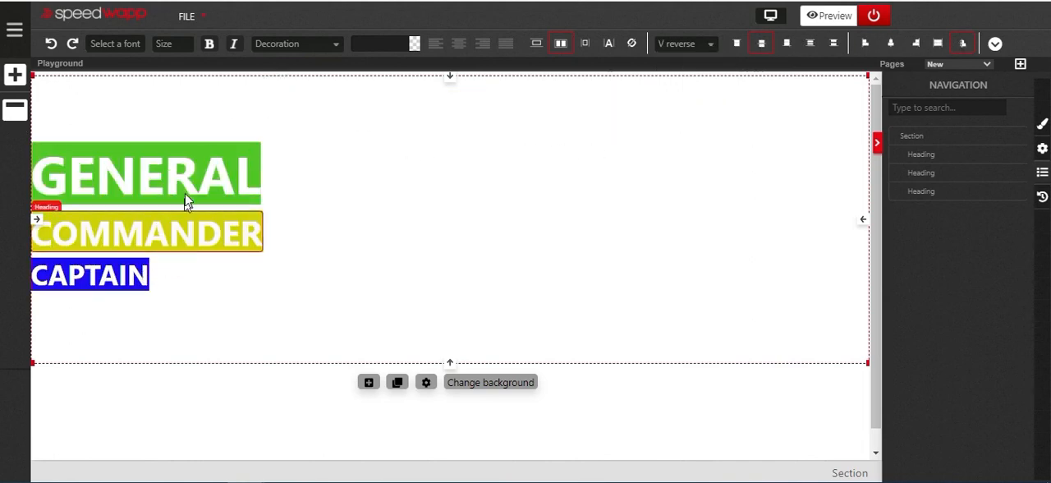